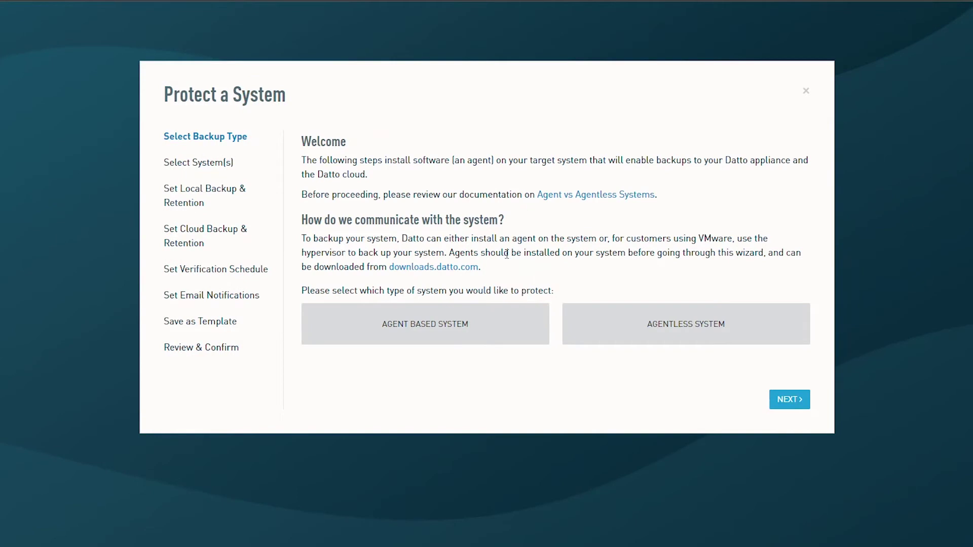
Step: Add the DC VM on host esx as an agentless protected system and start its first backup
click(676, 348)
click(795, 399)
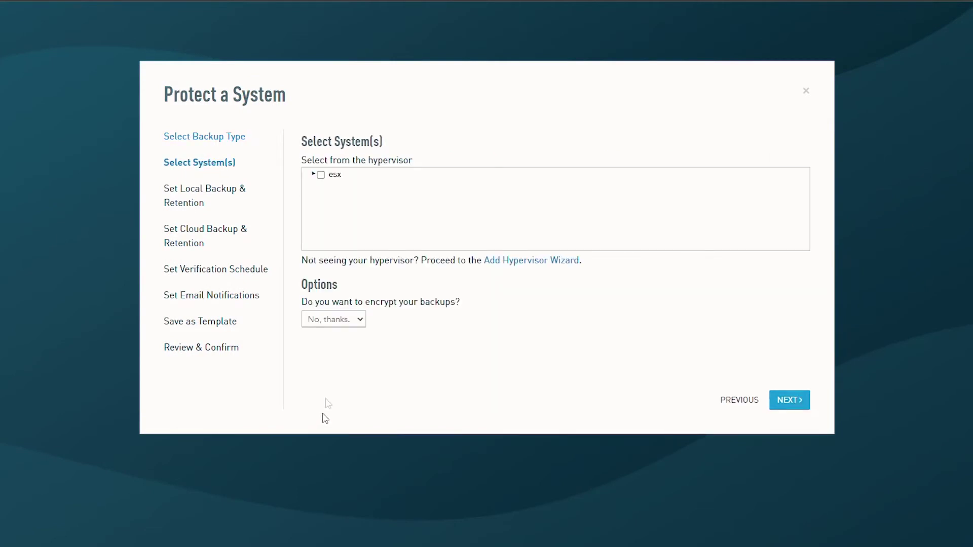
click(314, 174)
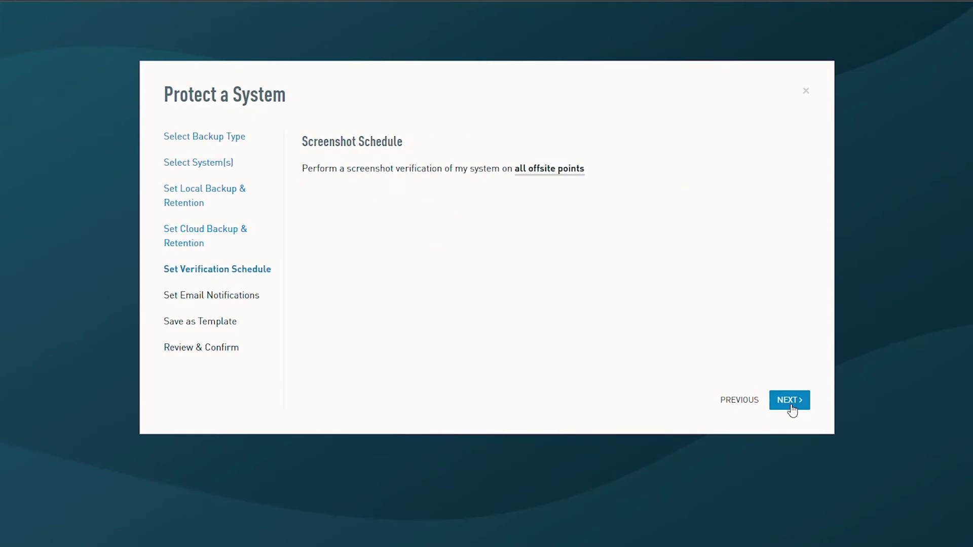
click(792, 410)
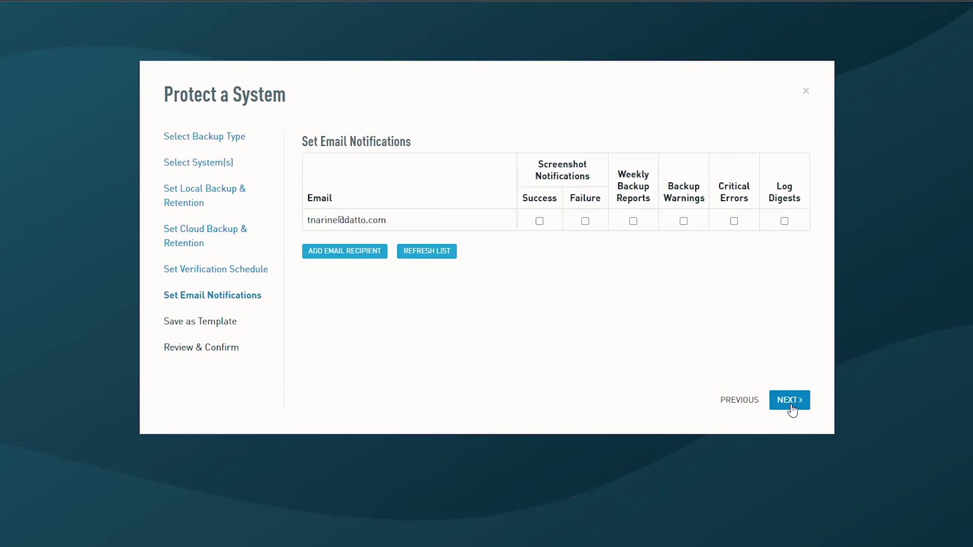
click(792, 410)
click(792, 409)
click(793, 410)
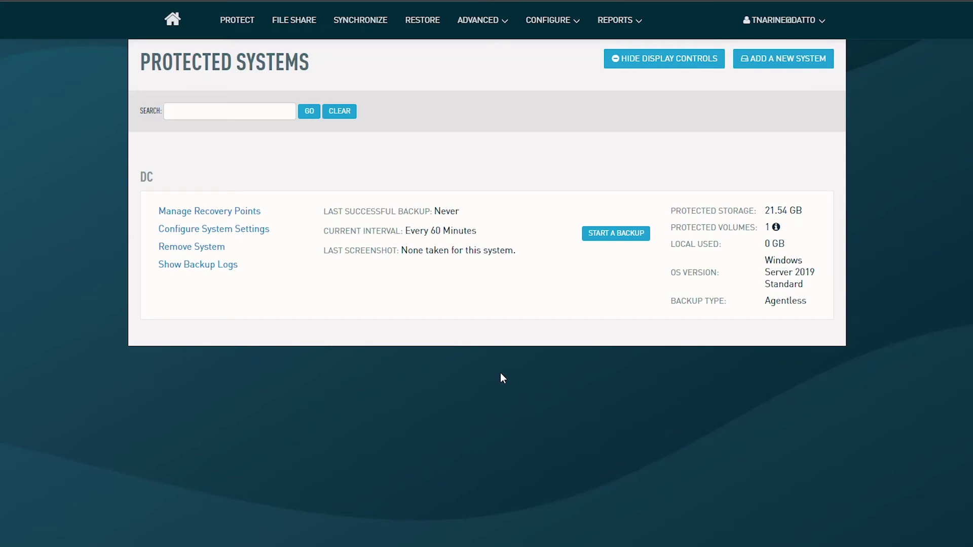
click(604, 238)
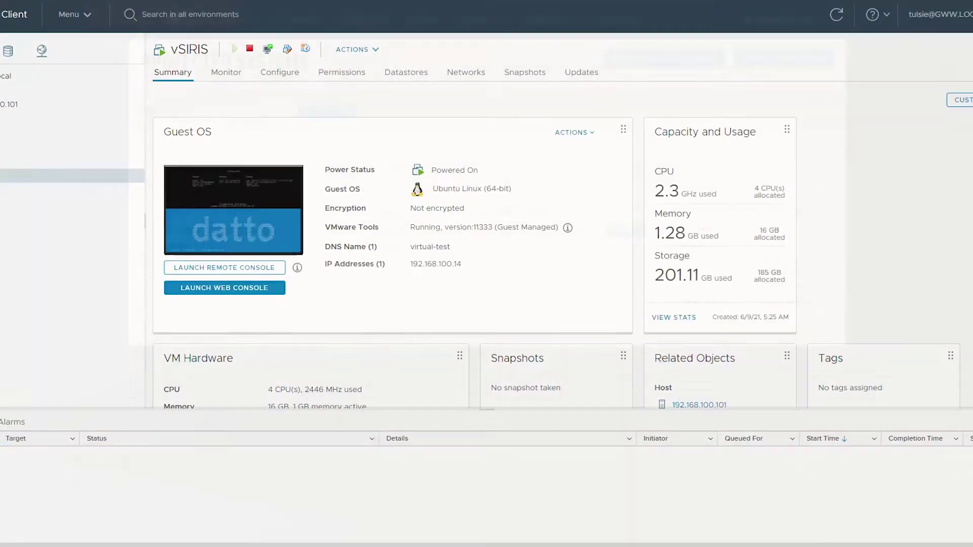
Step: Open vSIRIS's Edit Settings and inspect the Hard disk 3 and Hard disk 2 (100) sizes
right_click(51, 175)
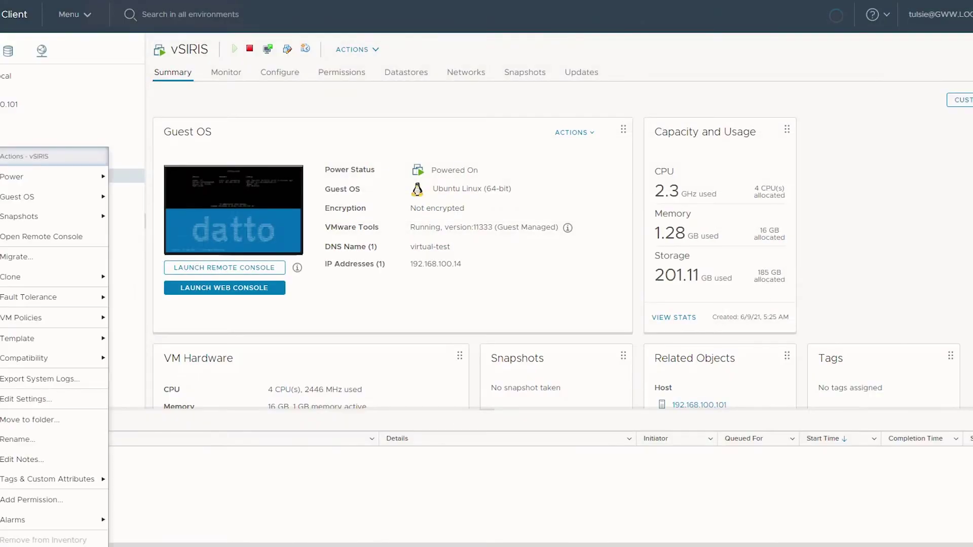
click(38, 398)
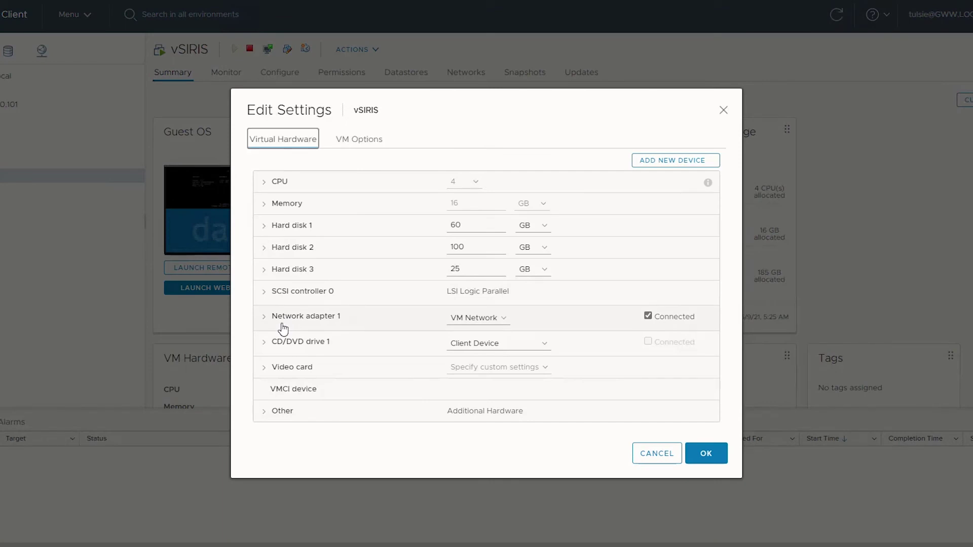
double_click(465, 269)
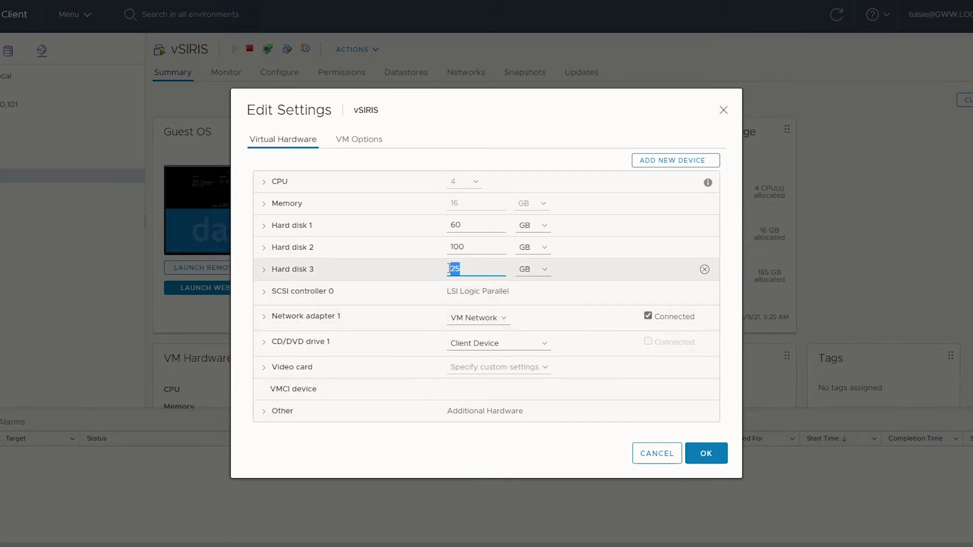
click(465, 270)
click(472, 250)
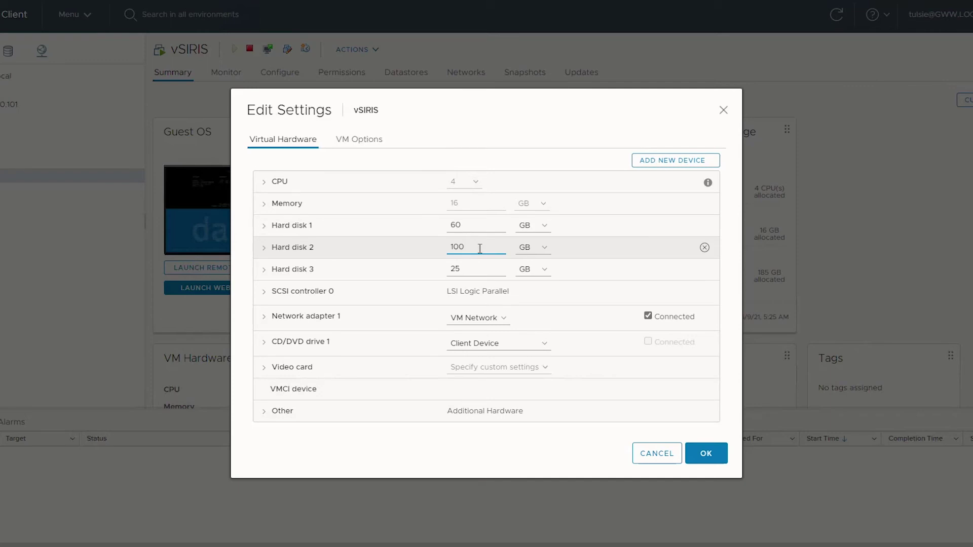
drag(479, 249, 449, 249)
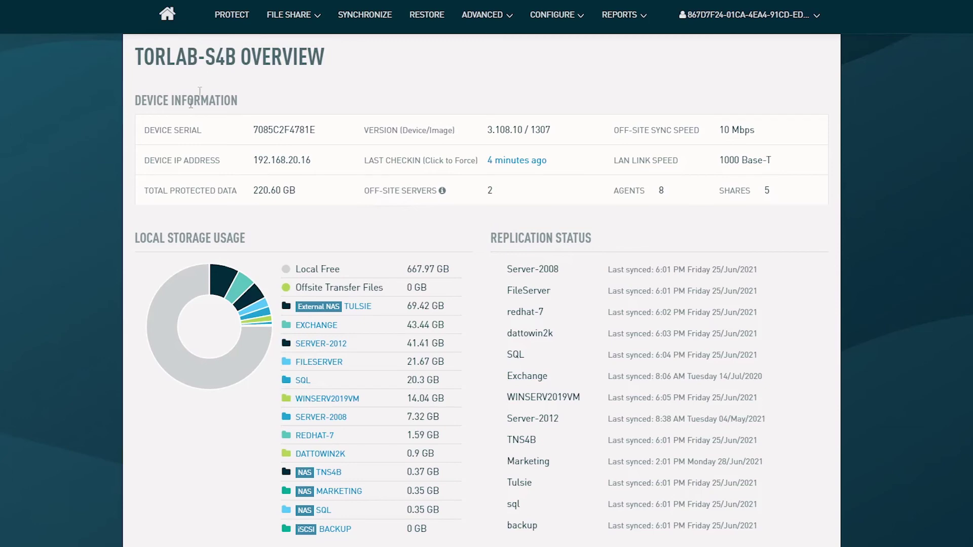
Step: Protect the [Core] DC VM on LargeESXi agentlessly and kick off its first backup
click(233, 19)
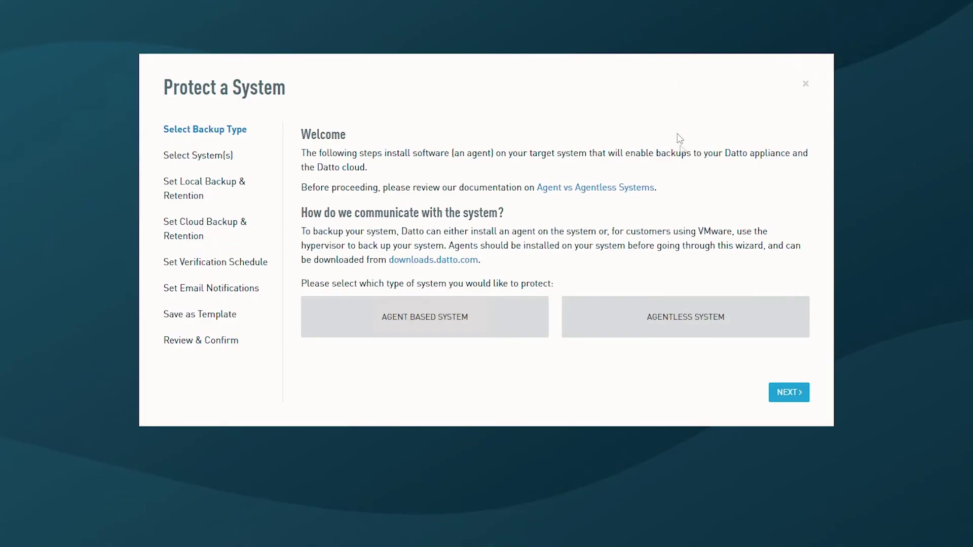
click(686, 317)
click(312, 179)
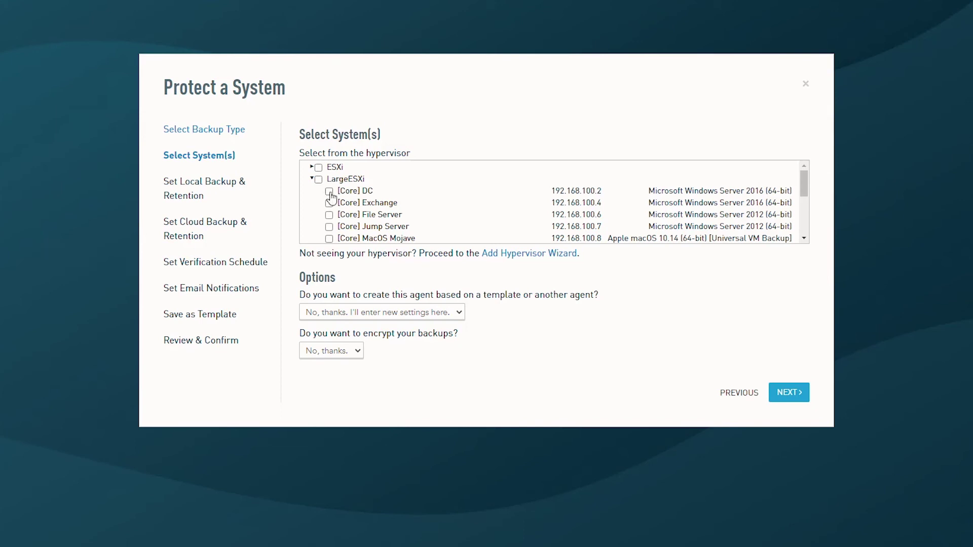
click(329, 191)
click(805, 400)
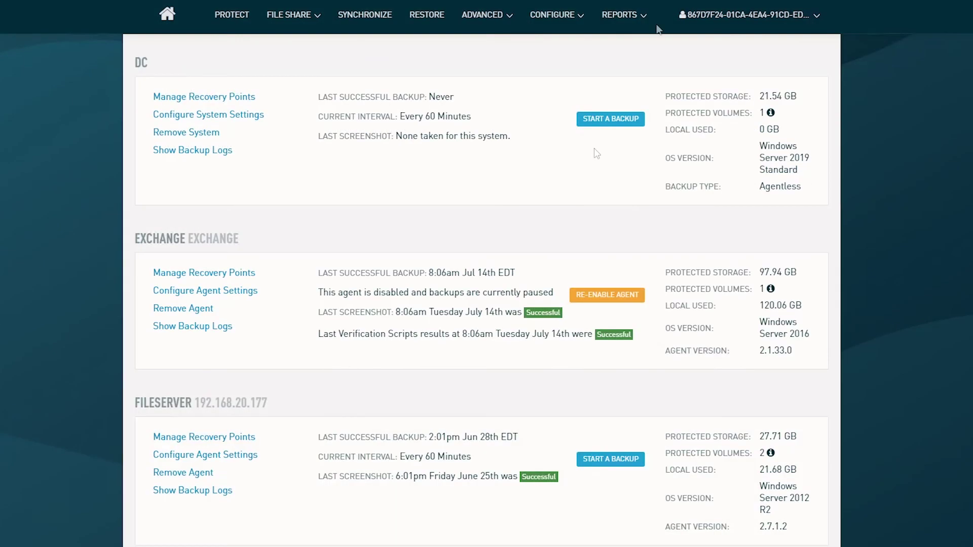
click(616, 120)
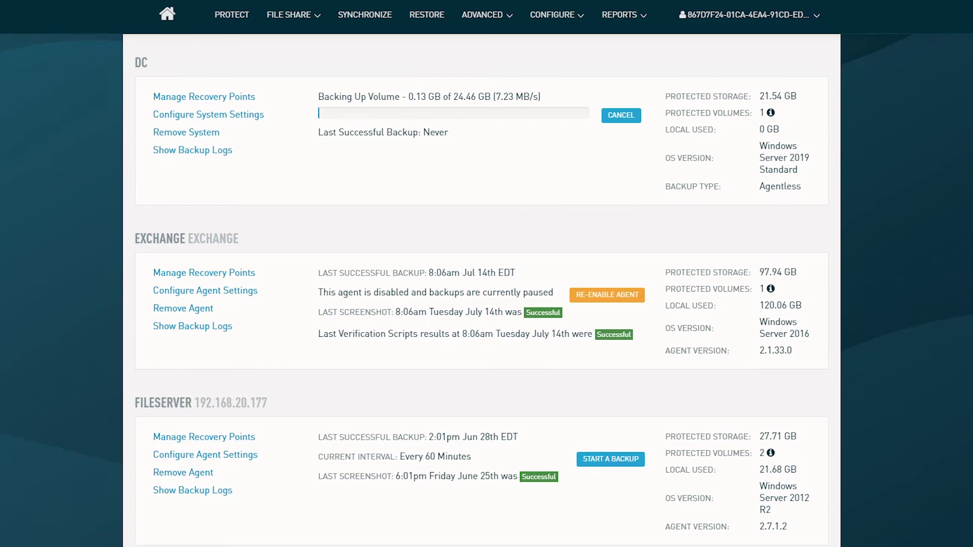
scroll(481, 288, up, 5)
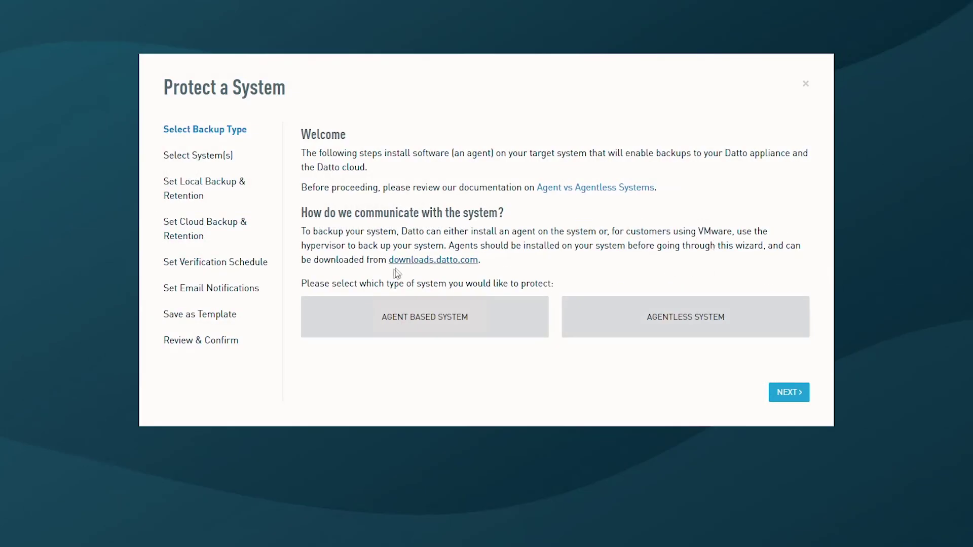
Step: Start an agentless system and select the [Core] vCenter VM under LargeESXi
click(707, 329)
click(778, 392)
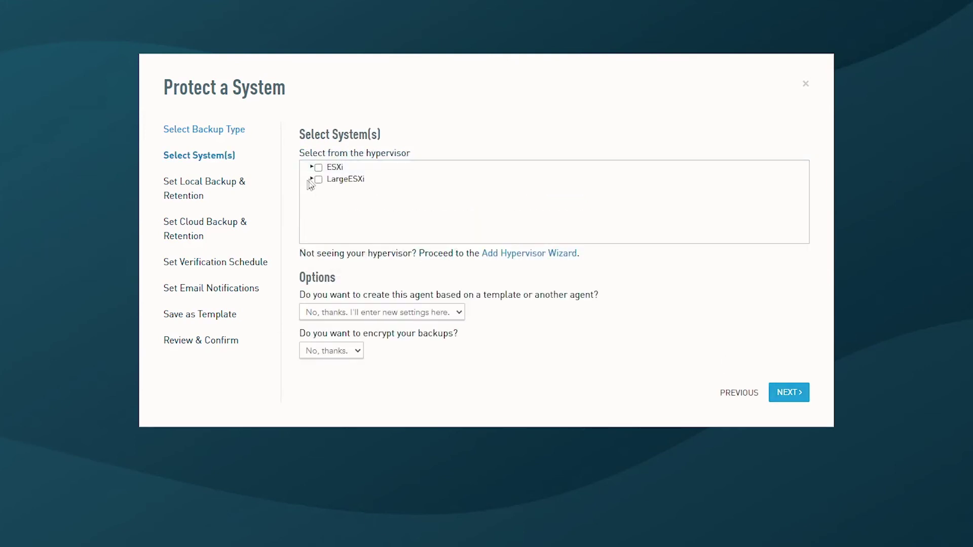
click(311, 179)
scroll(391, 210, down, 2)
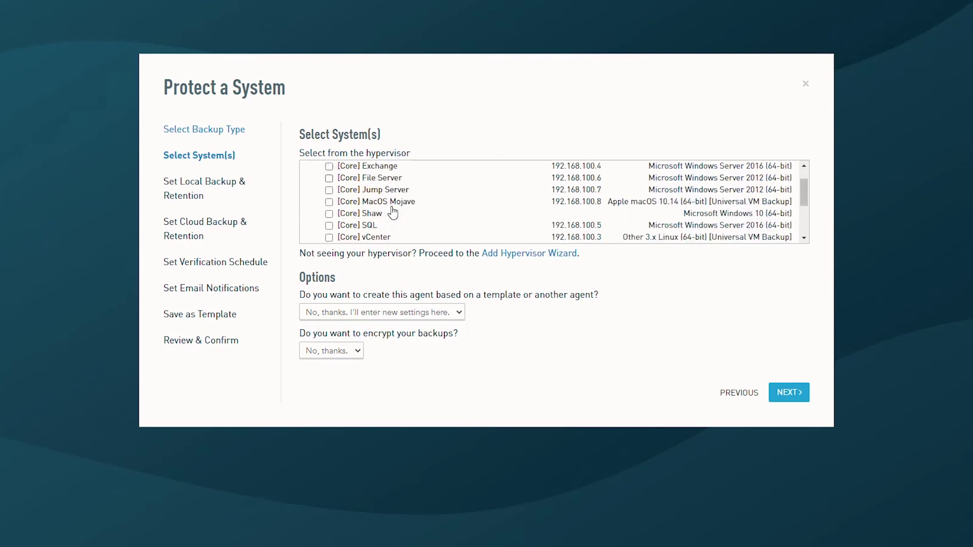
click(328, 237)
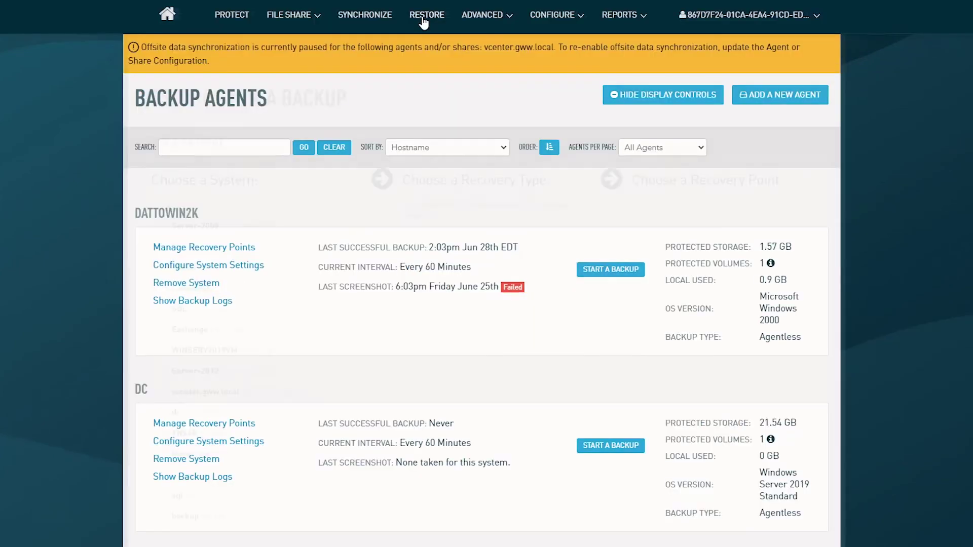
Step: Try the Virtualize via Hypervisor and Export Image restore options for vcenter.gww.local, then return home
click(423, 20)
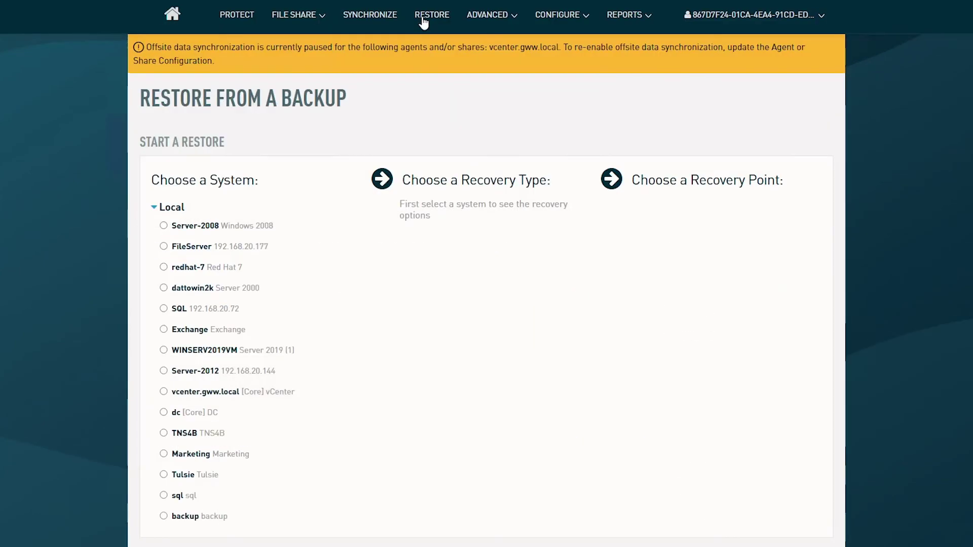
click(290, 396)
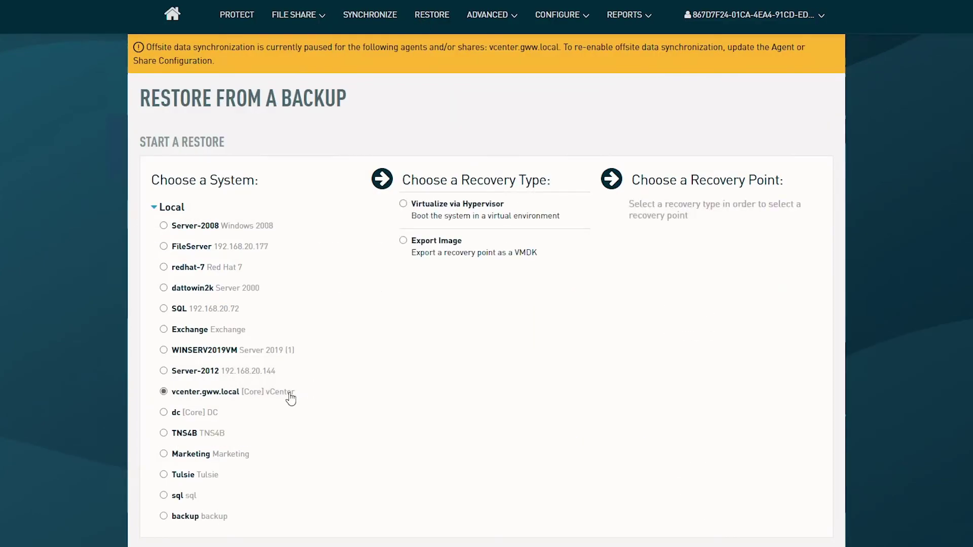
click(480, 212)
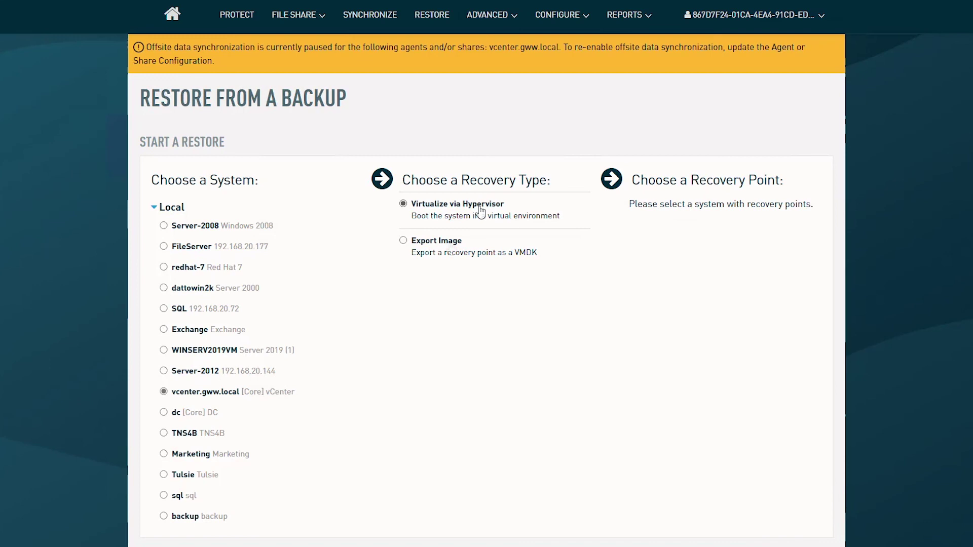
click(451, 246)
click(168, 22)
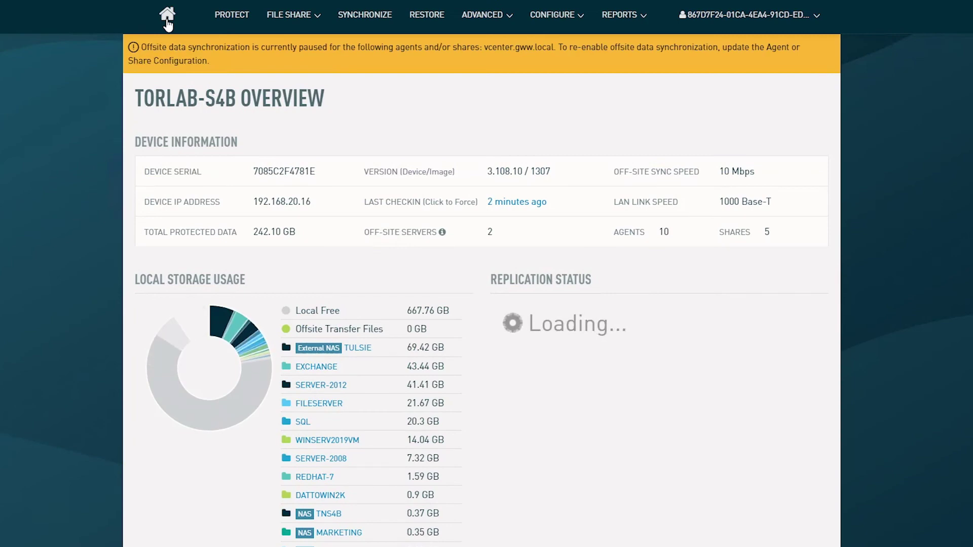